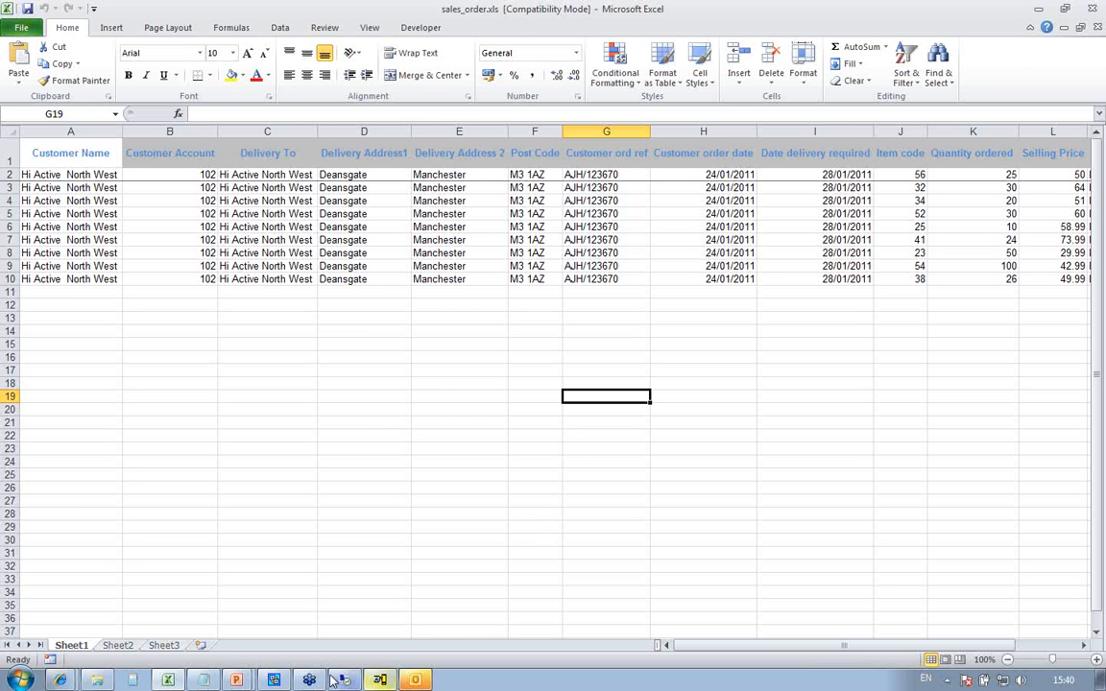
Step: Switch to PC-iRoute Script Generator and open the salesorder script for modification with the Modify All option
left_click(276, 682)
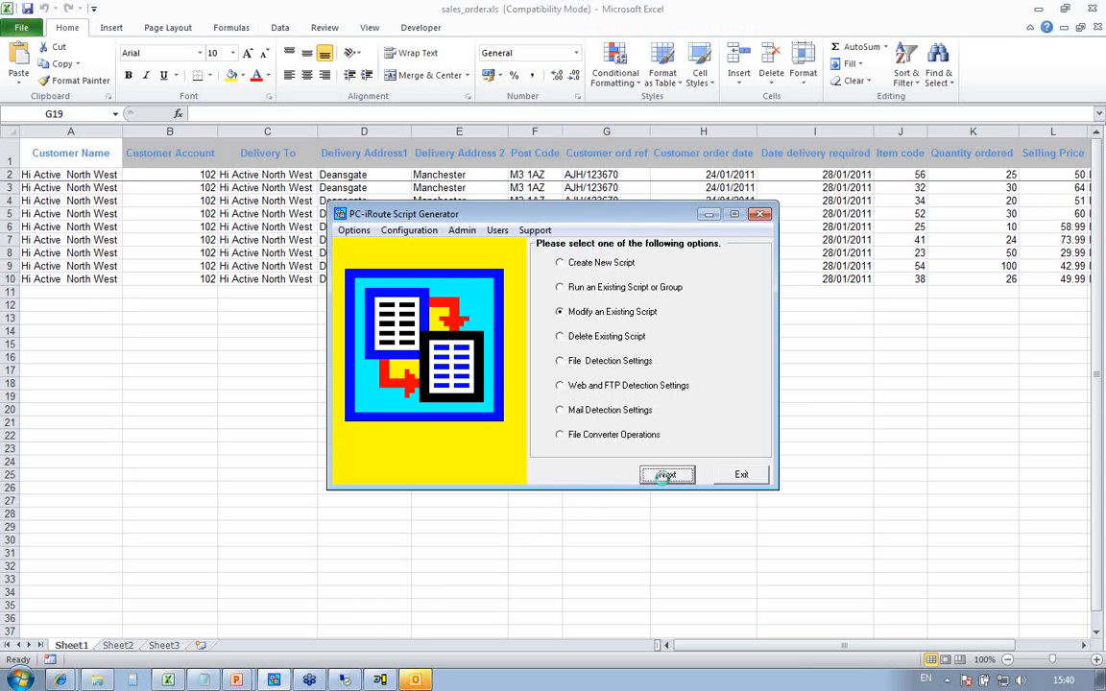
left_click(374, 272)
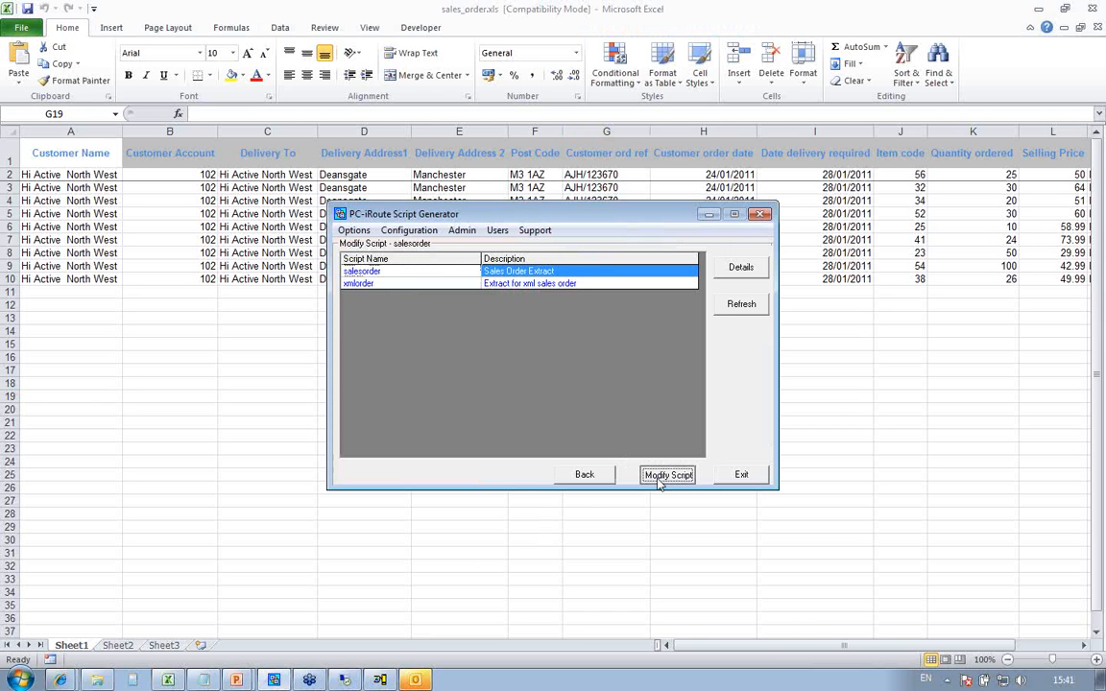
left_click(662, 475)
left_click(668, 407)
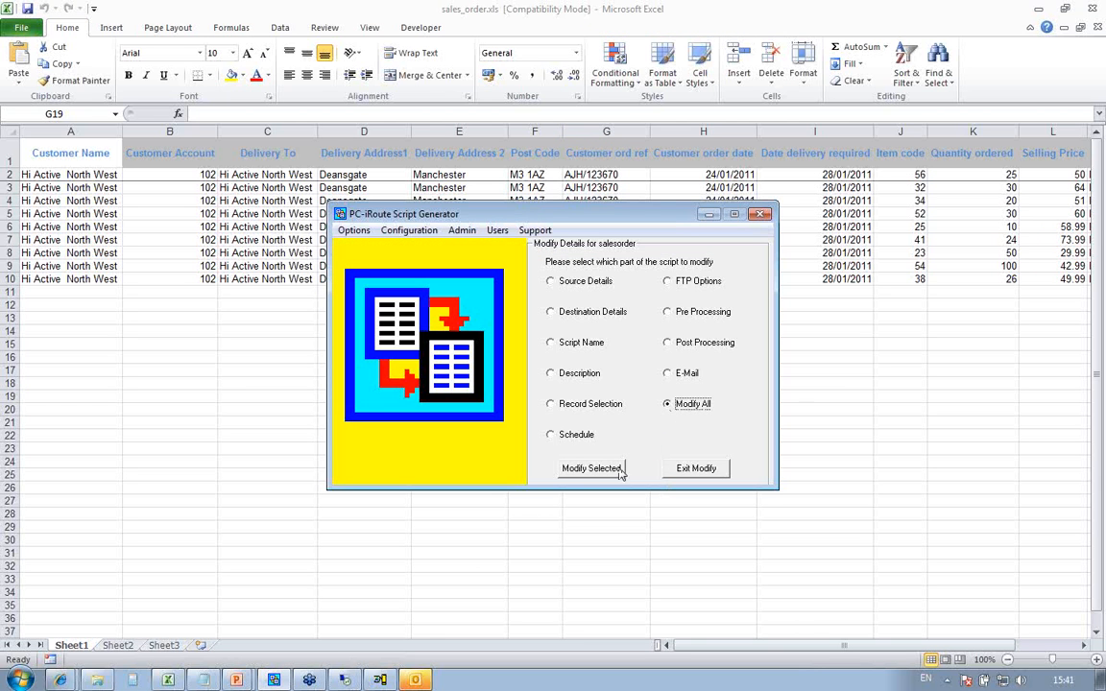
left_click(608, 472)
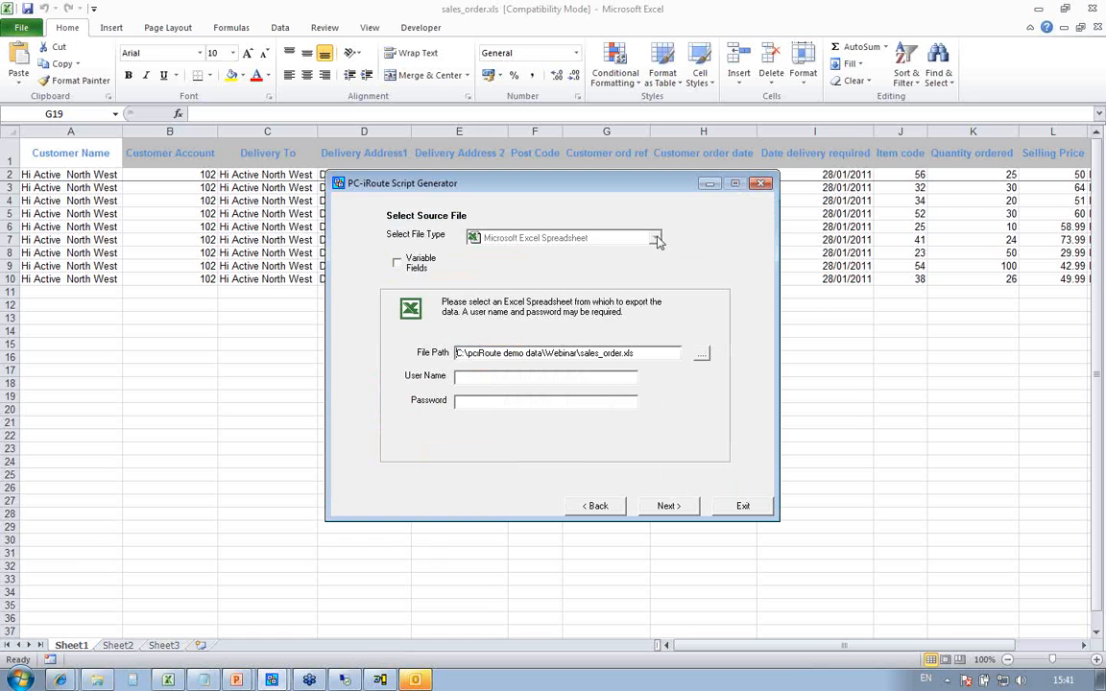
Step: Keep the script's existing source file, selected fields, destination and iSeries field details, and proceed to the save and schedule settings
left_click(675, 506)
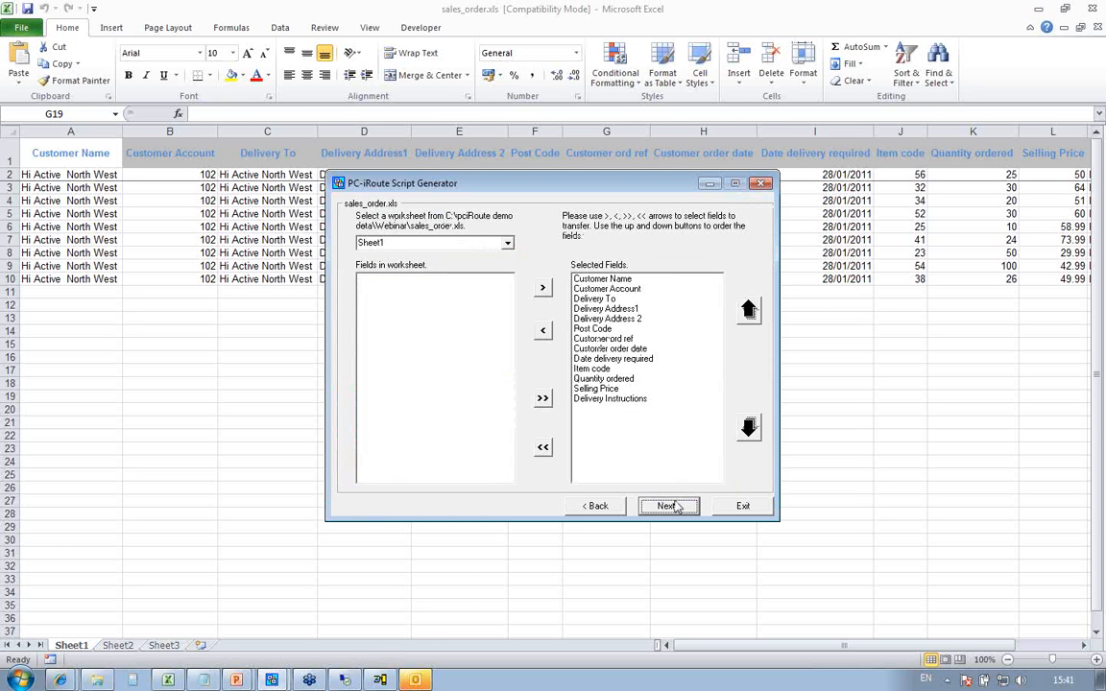
left_click(675, 506)
left_click(667, 502)
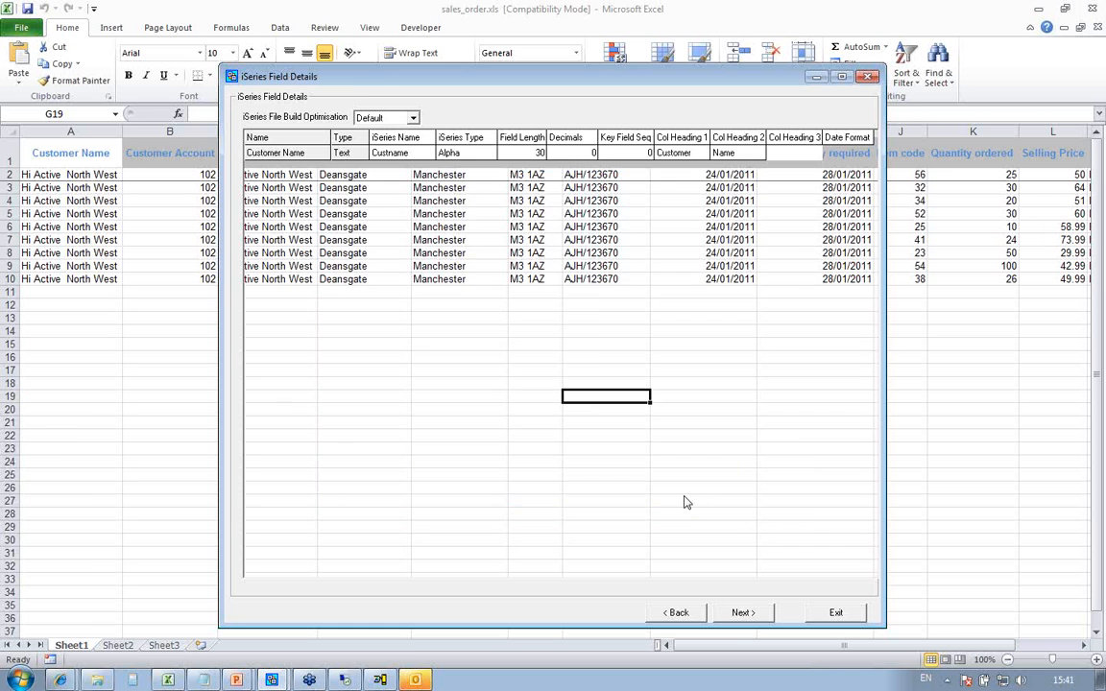
left_click(742, 613)
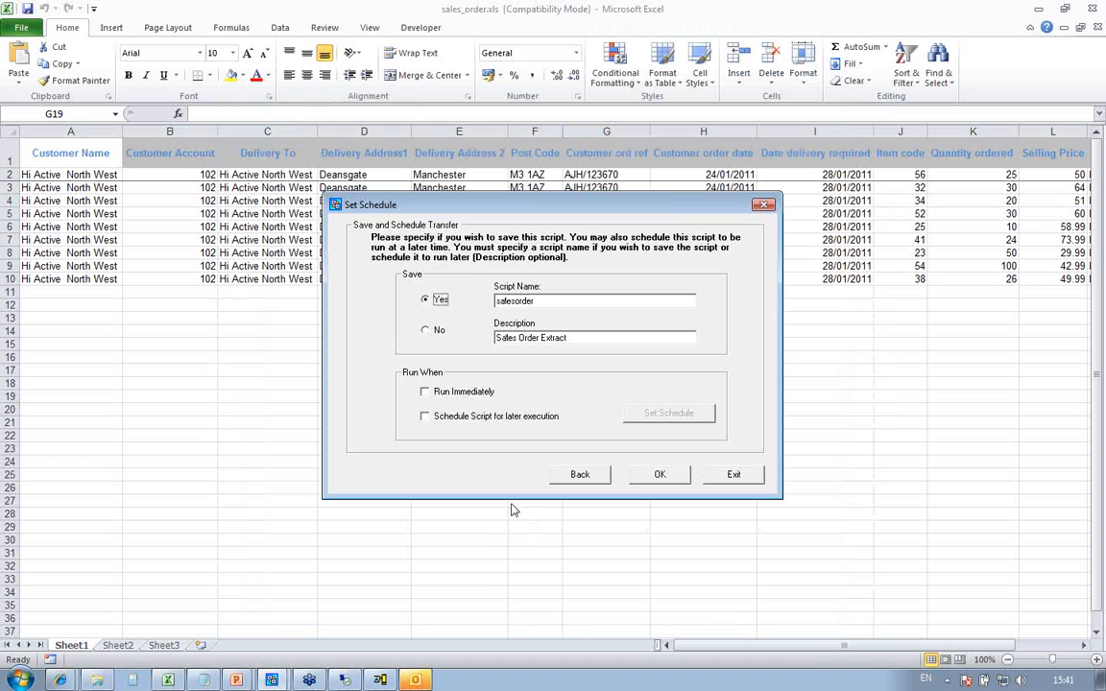
Step: Enable later execution for the salesorder script, examine its schedule options and return to the save settings
left_click(424, 415)
left_click(670, 413)
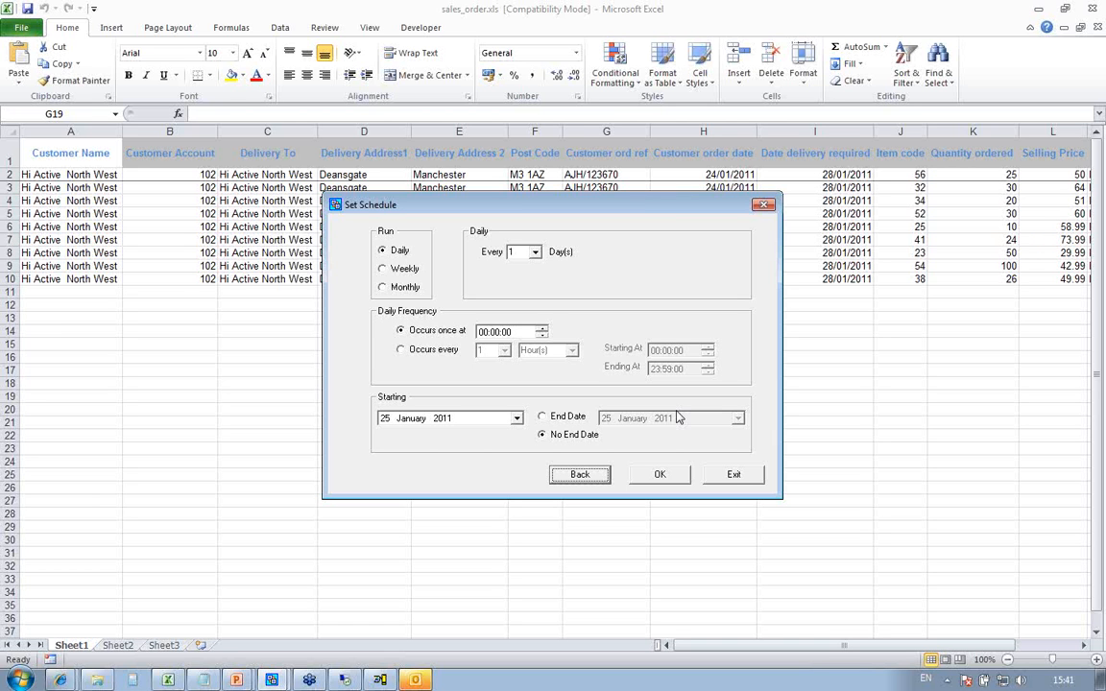
left_click(581, 475)
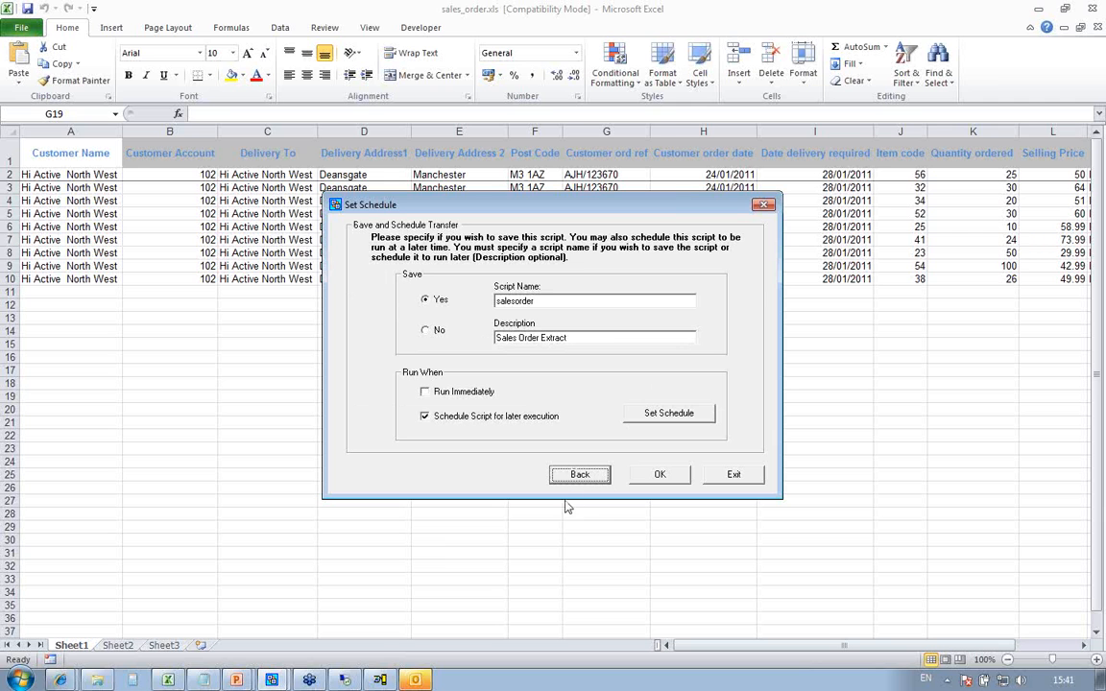
Step: Set the salesorder script to run immediately with scheduling for later execution disabled, and accept the settings
left_click(426, 392)
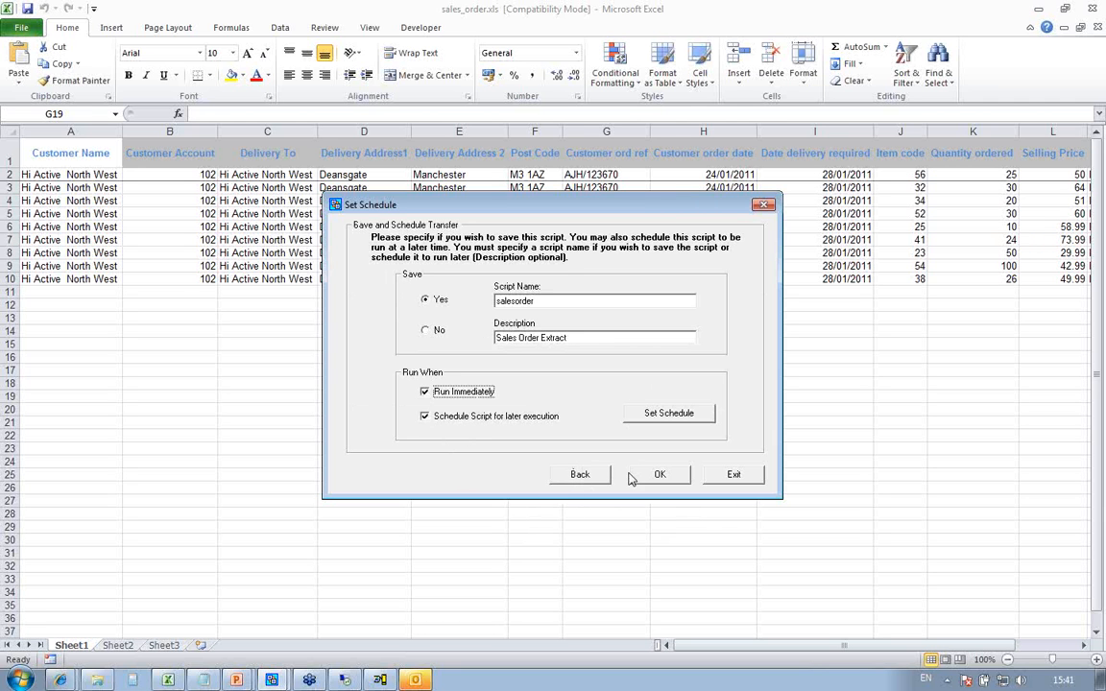
left_click(659, 476)
left_click(425, 416)
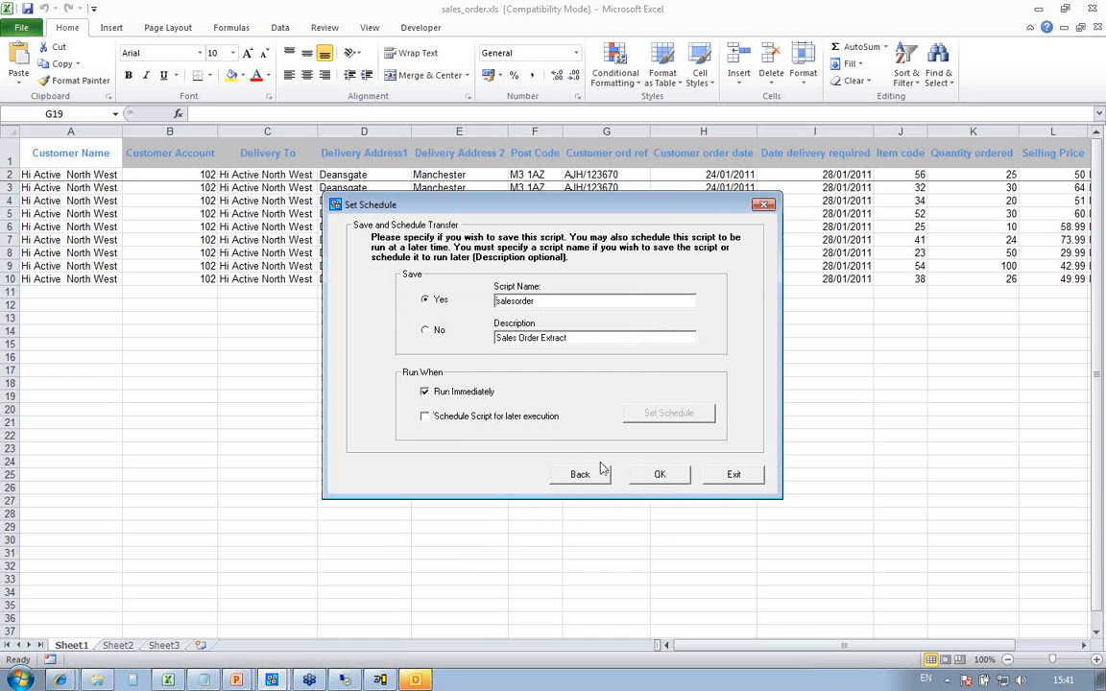
left_click(668, 477)
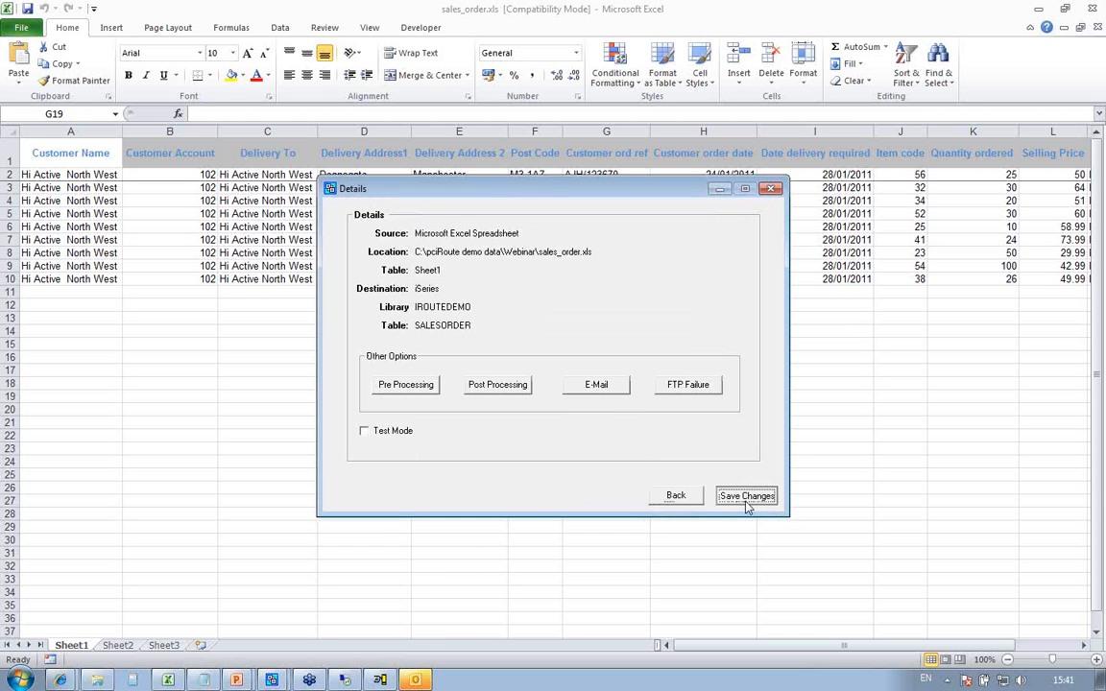
Step: Save the salesorder script changes, run the transfer and exit script modification
left_click(745, 496)
left_click(746, 501)
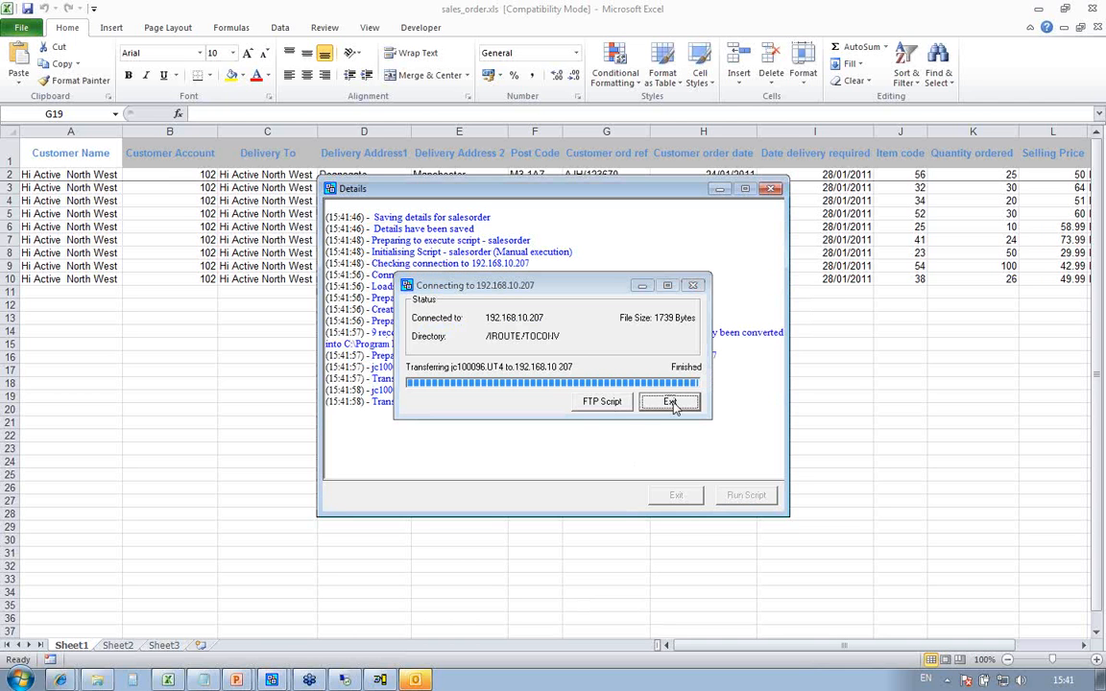
left_click(672, 405)
left_click(730, 425)
left_click(700, 470)
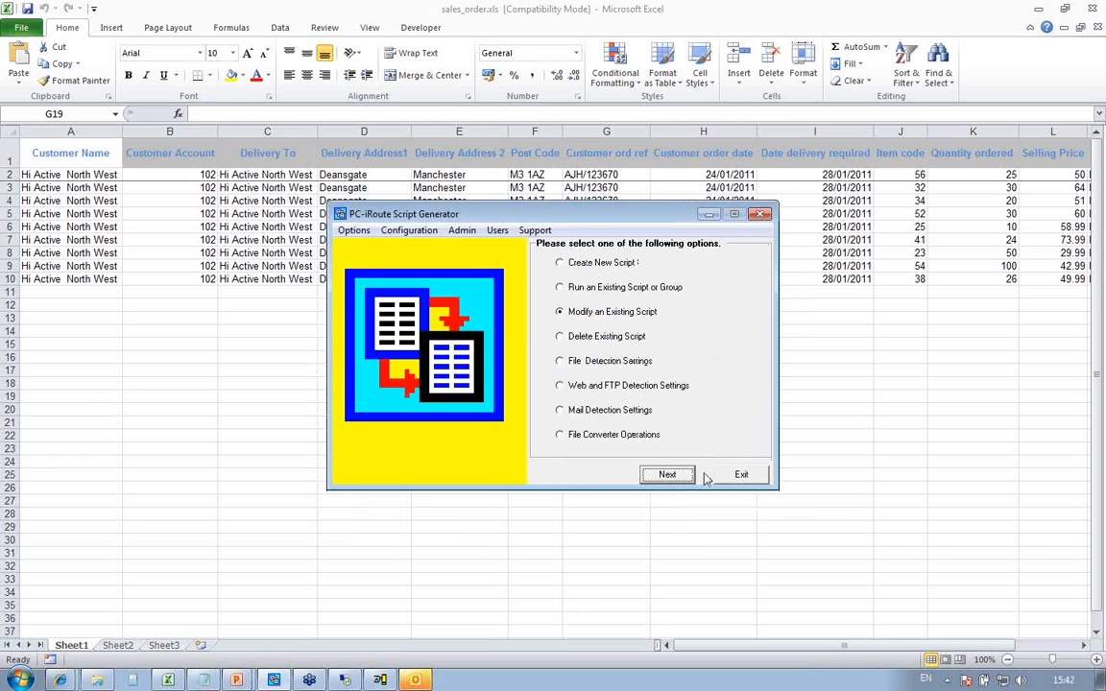
Step: Review the file detection rule "Sales spreadsheet being created", including its watched folder and file name wildcard, and close without saving
left_click(560, 360)
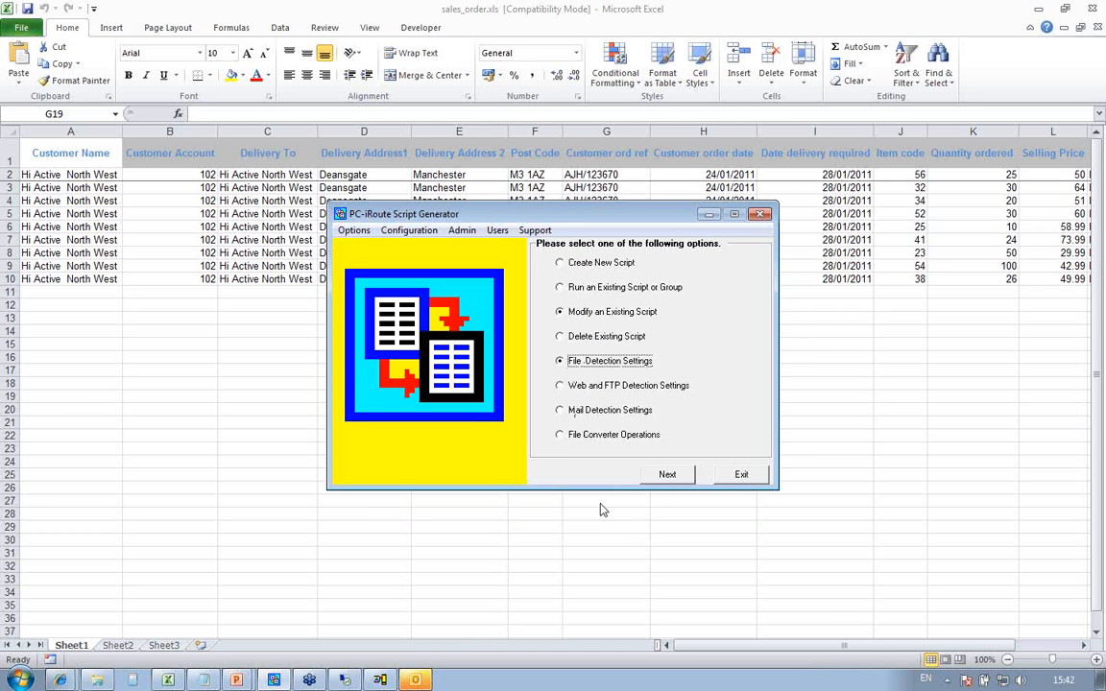
left_click(675, 483)
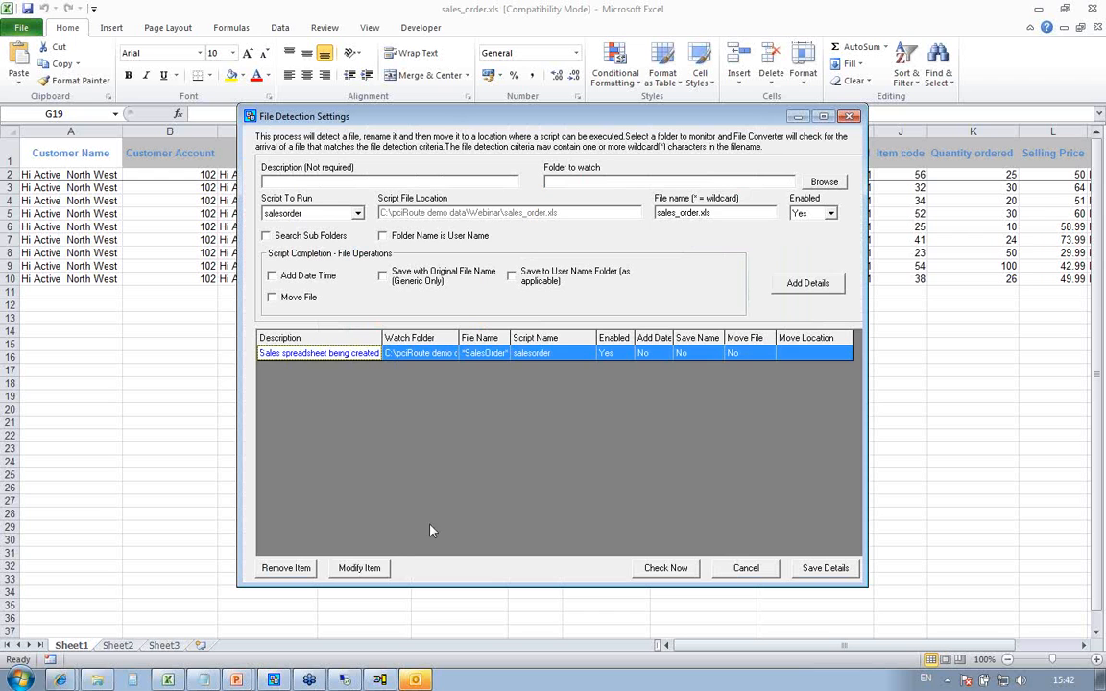
left_click(367, 569)
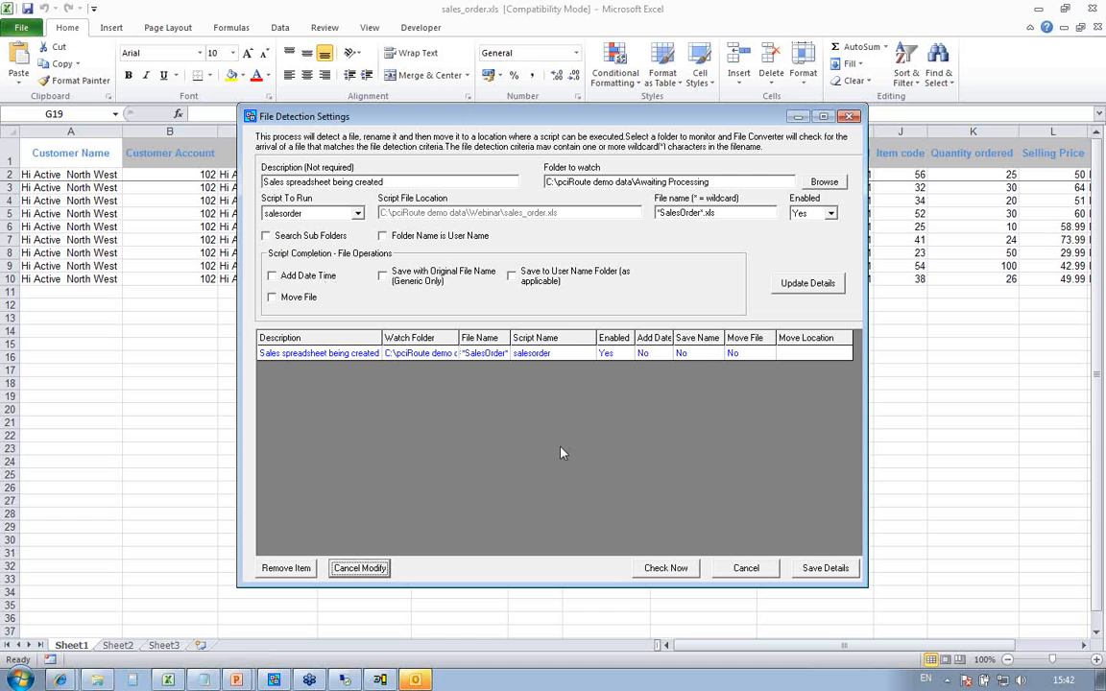
left_click(747, 569)
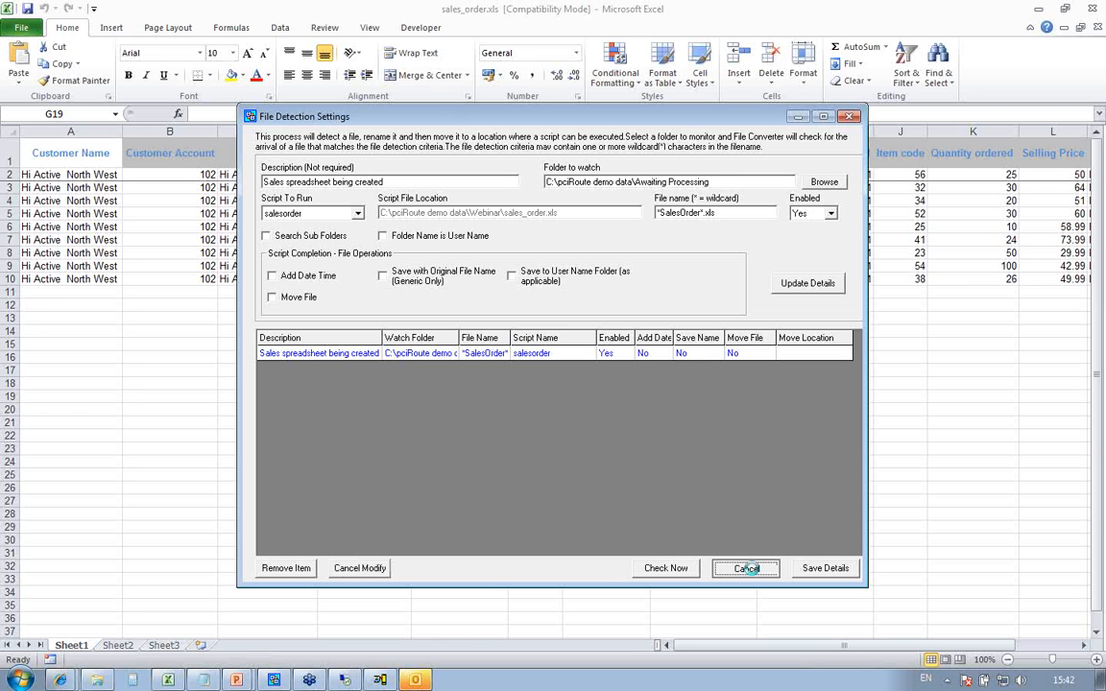
left_click(547, 394)
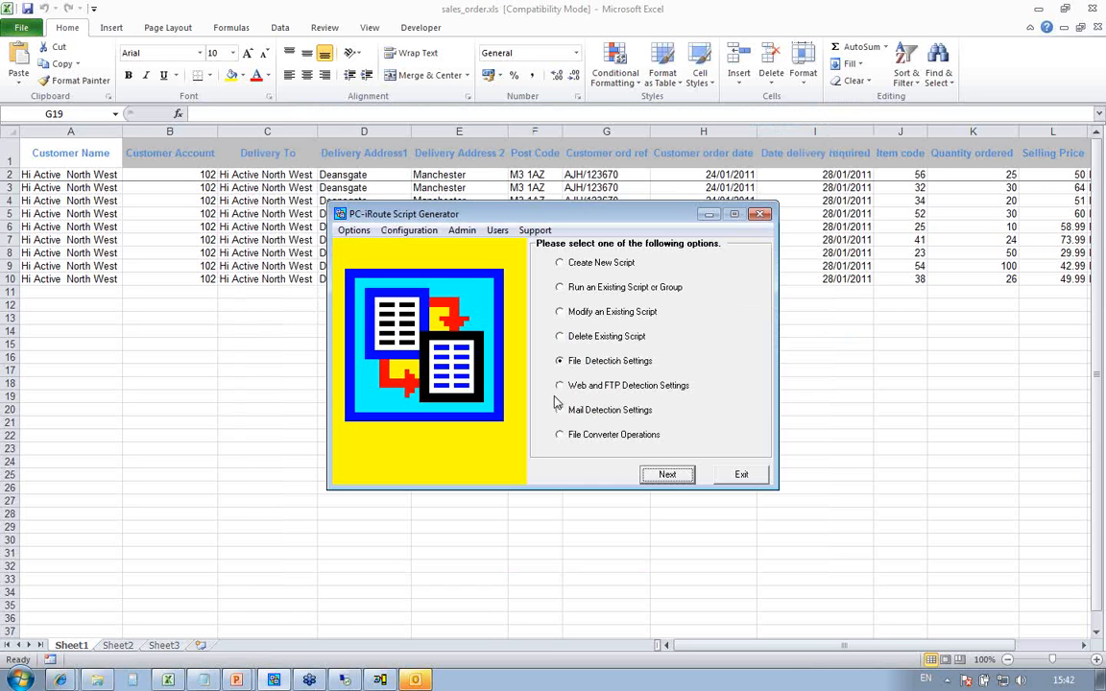
Step: Review the mail detection attachment rule for incoming sales orders via spreadsheet, including its search parameters and script
left_click(567, 411)
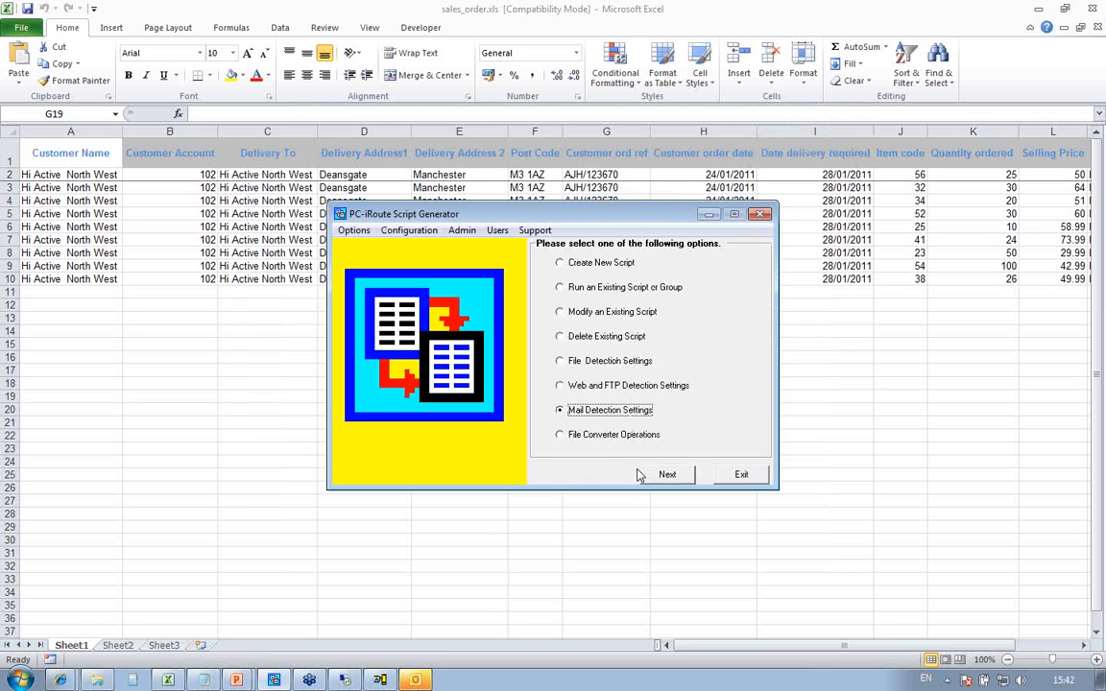
left_click(675, 478)
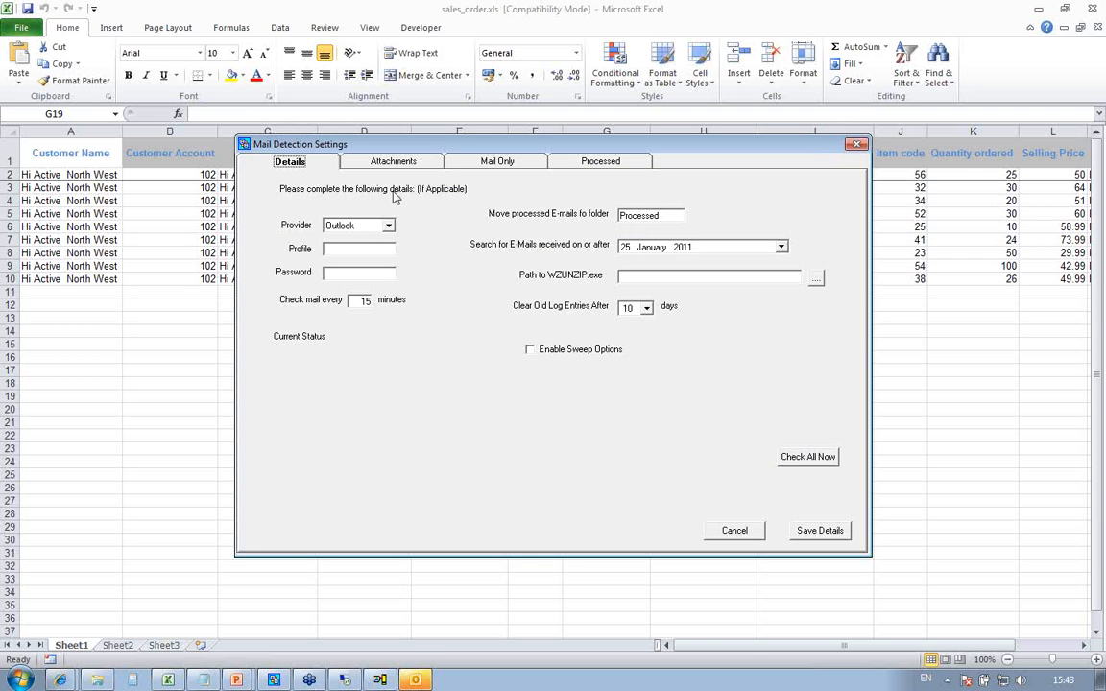
left_click(401, 163)
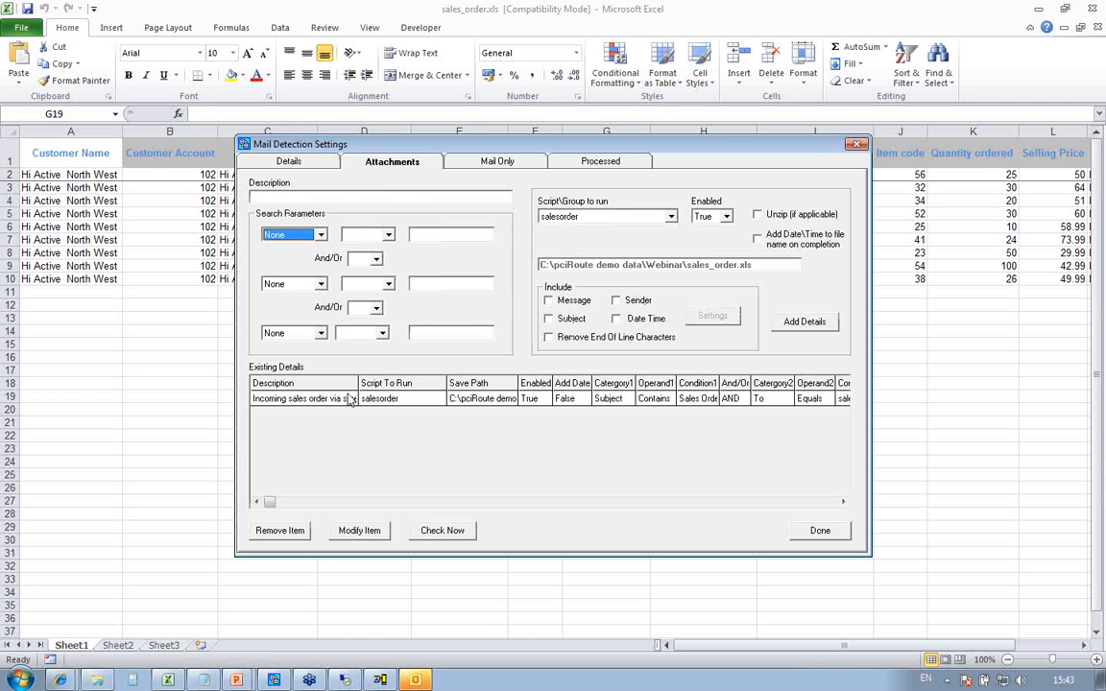
left_click(351, 399)
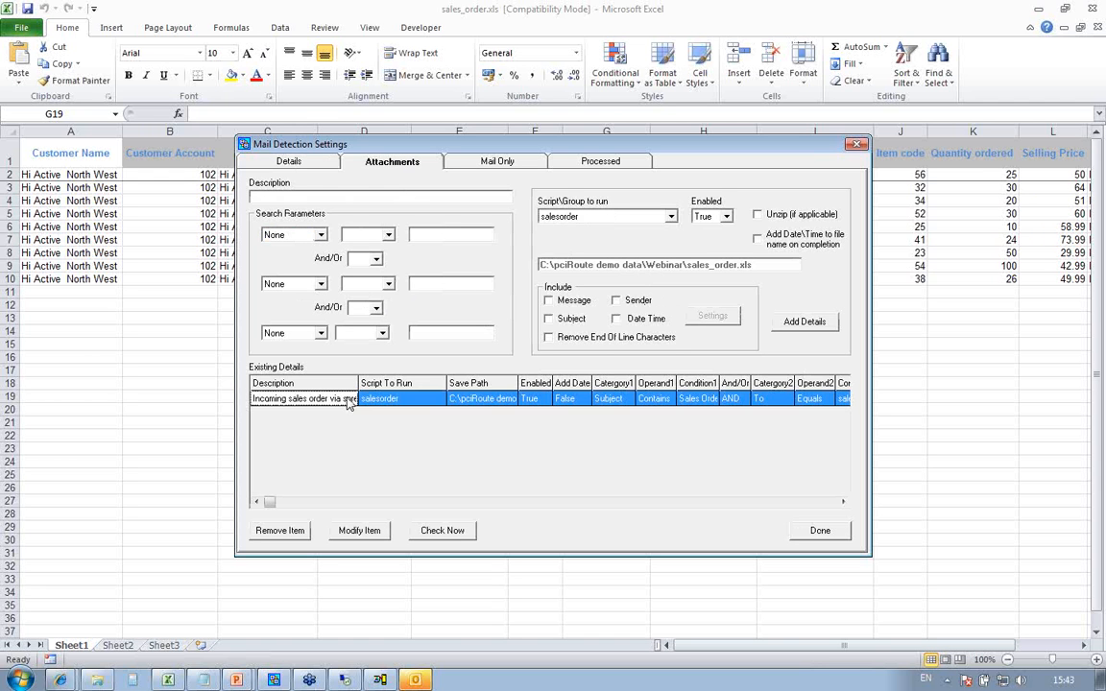
left_click(363, 531)
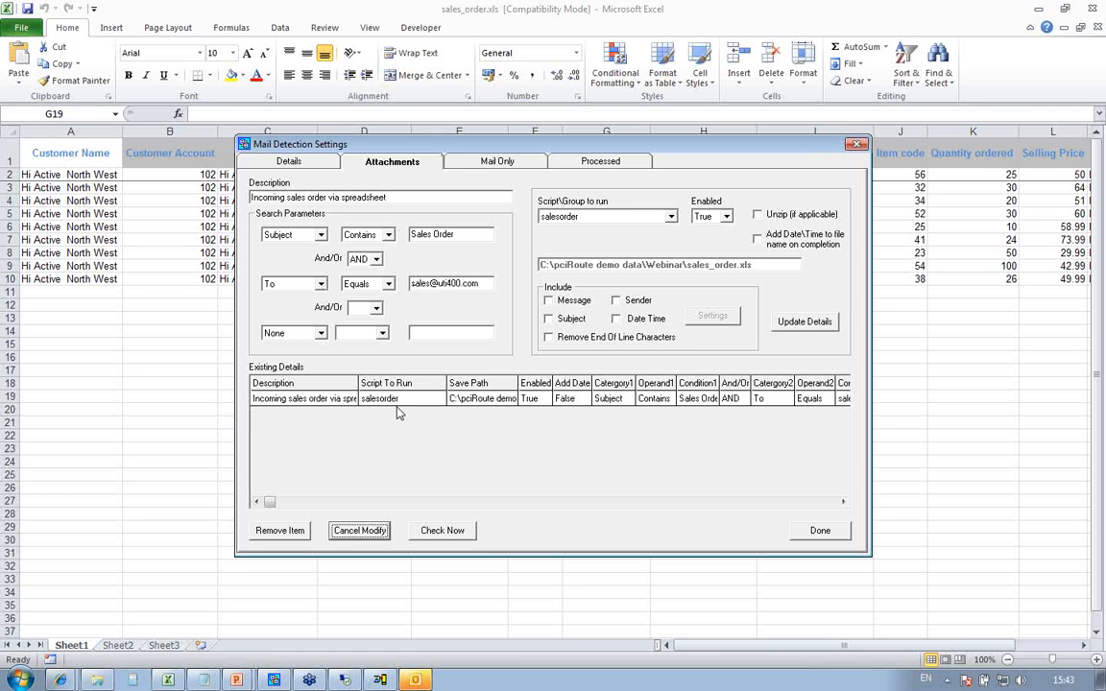
left_click(383, 404)
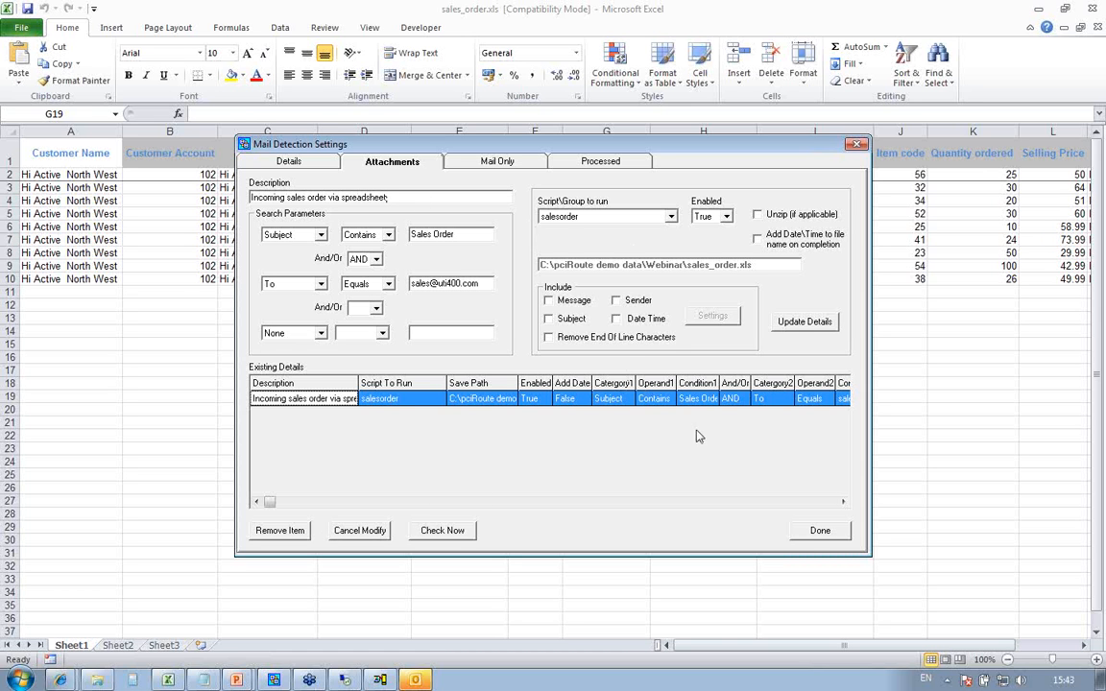
Step: Finish with the attachment rules and save the mail detection settings
left_click(818, 534)
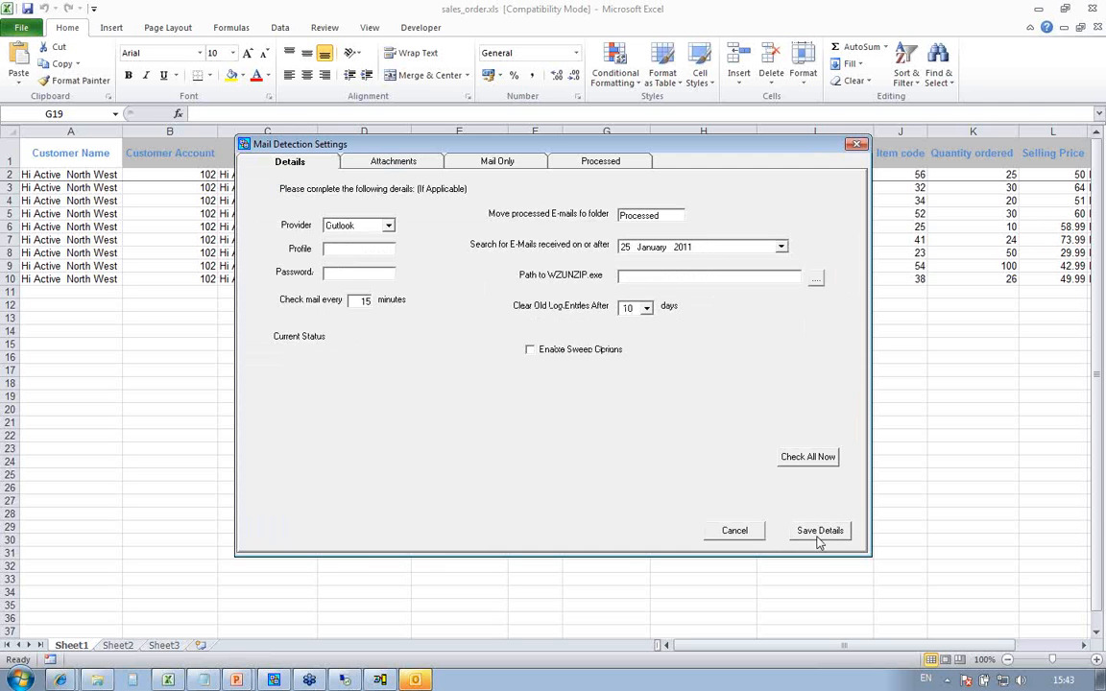
left_click(819, 540)
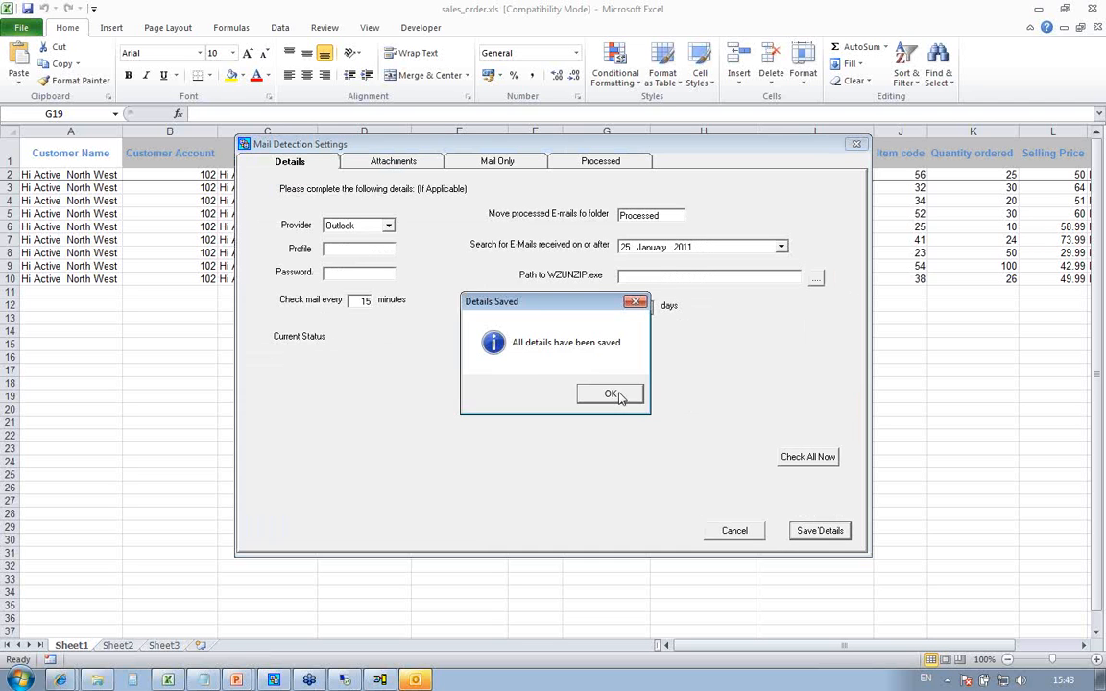
left_click(615, 396)
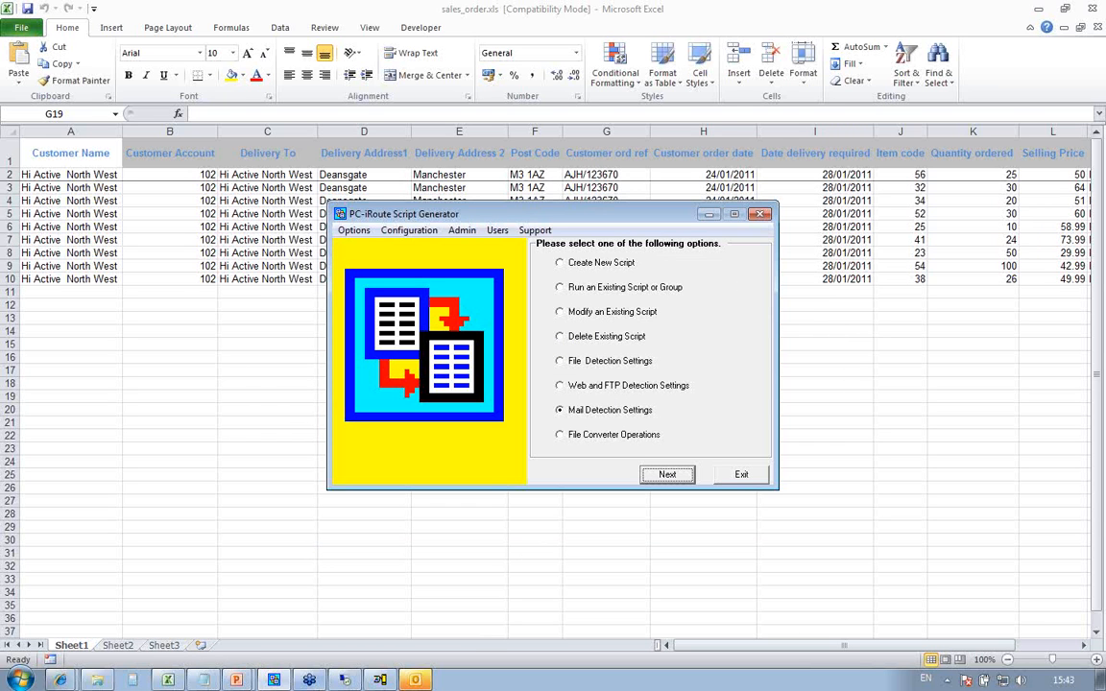
Step: Switch to the iSeries terminal session and refresh the I-series uploads list
left_click(387, 682)
key("F5")
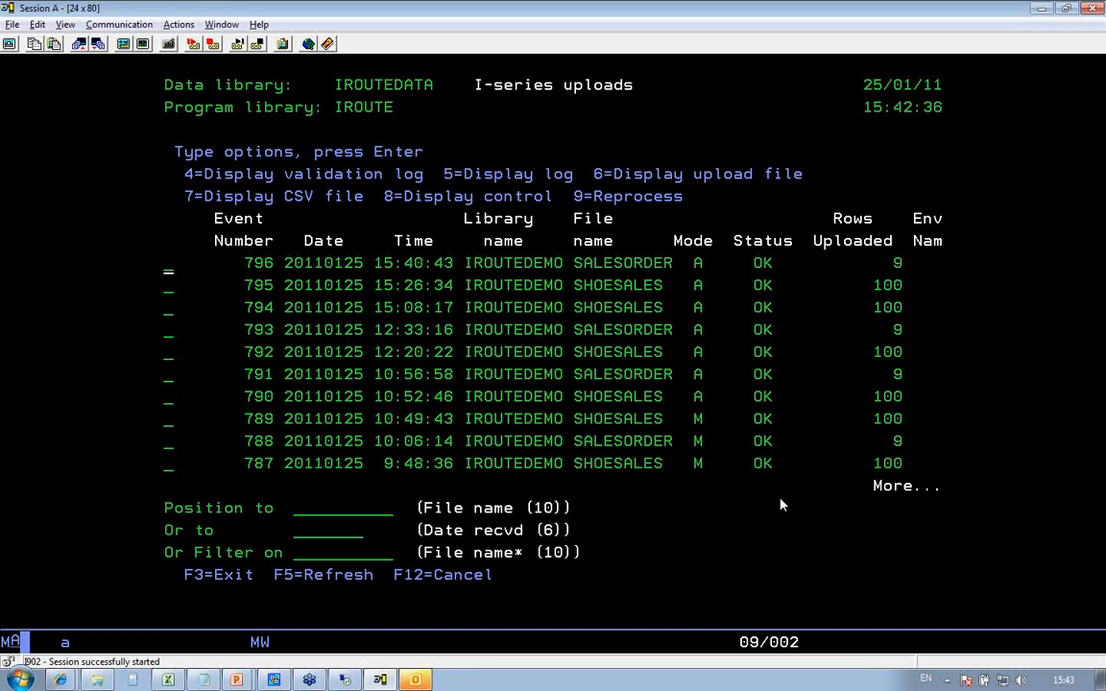